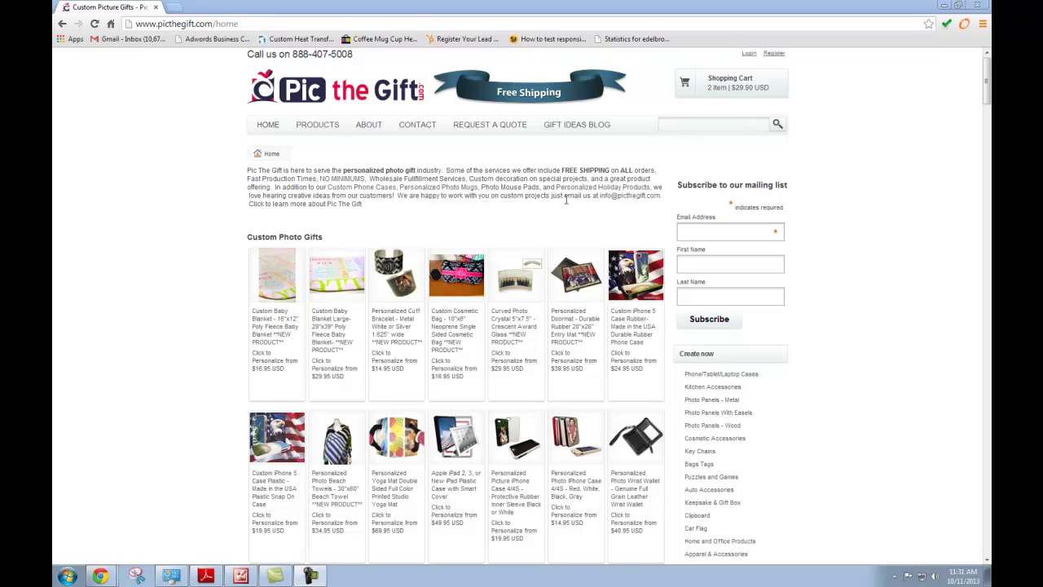
Open the Personalized Cuff Bracelet - Metal White or Silver 1.625" wide product and start personalizing it
click(681, 126)
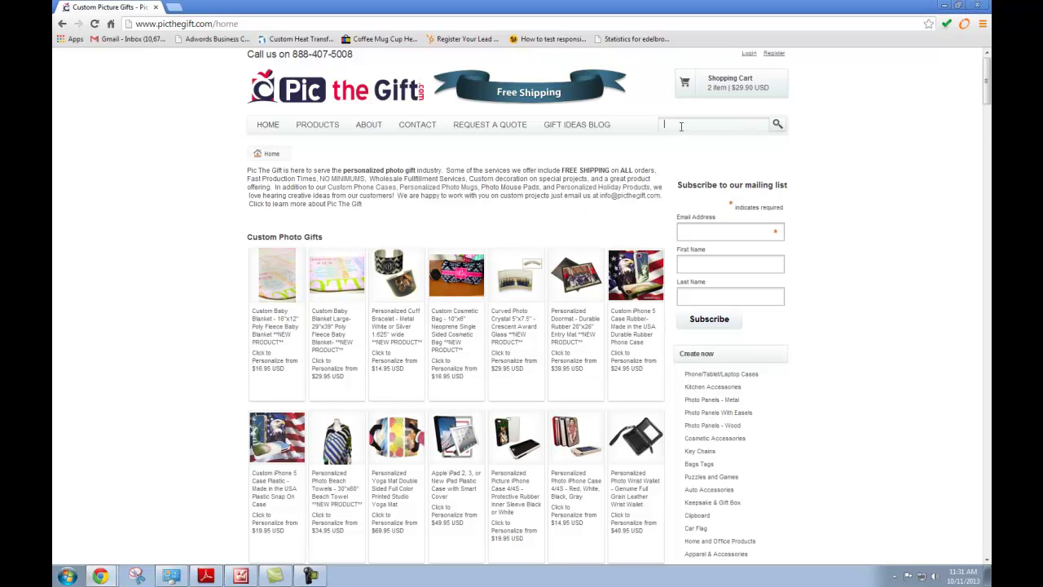
click(387, 302)
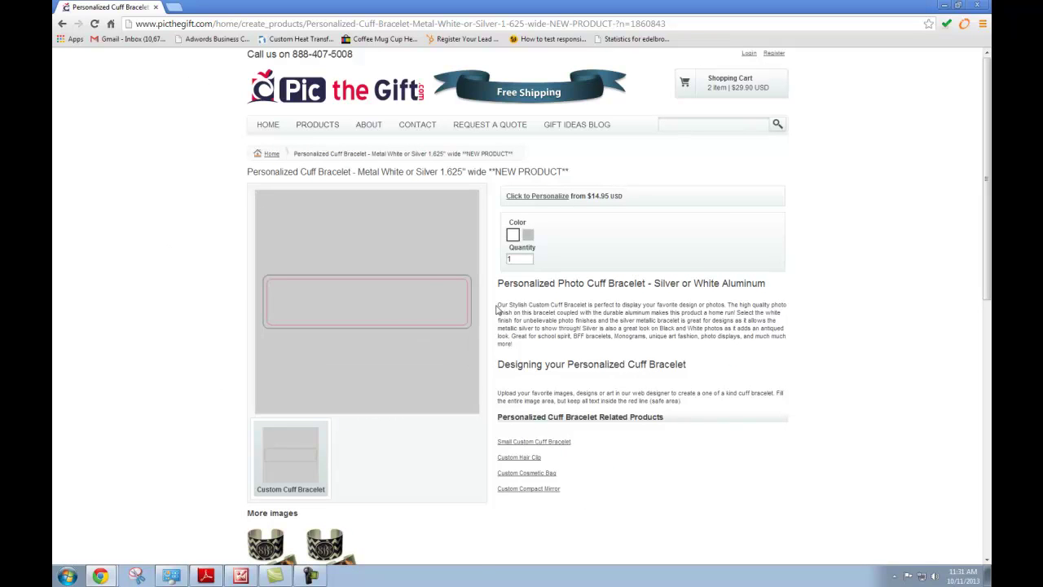
drag(496, 310, 535, 349)
click(535, 351)
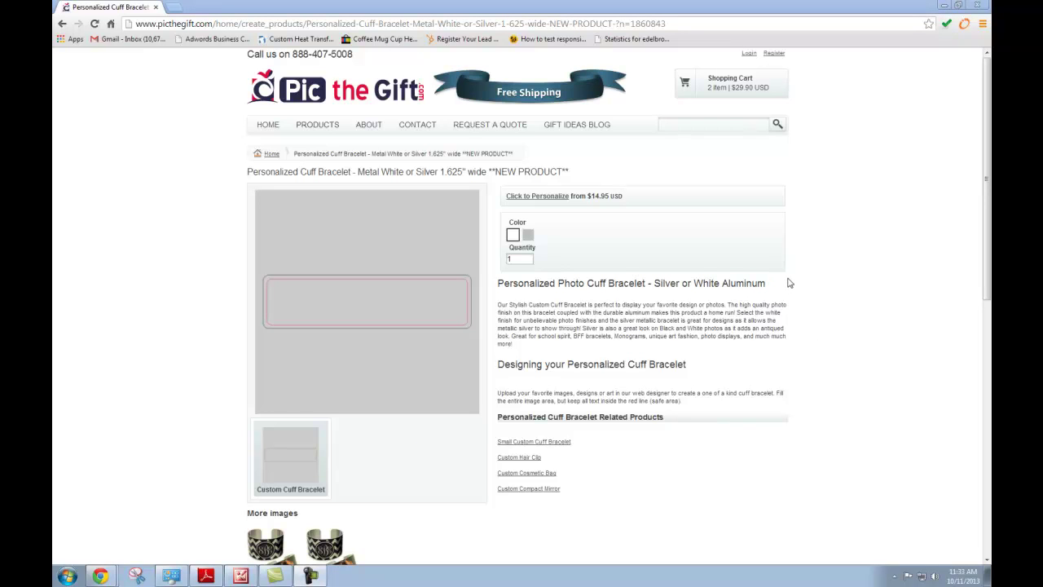
click(527, 200)
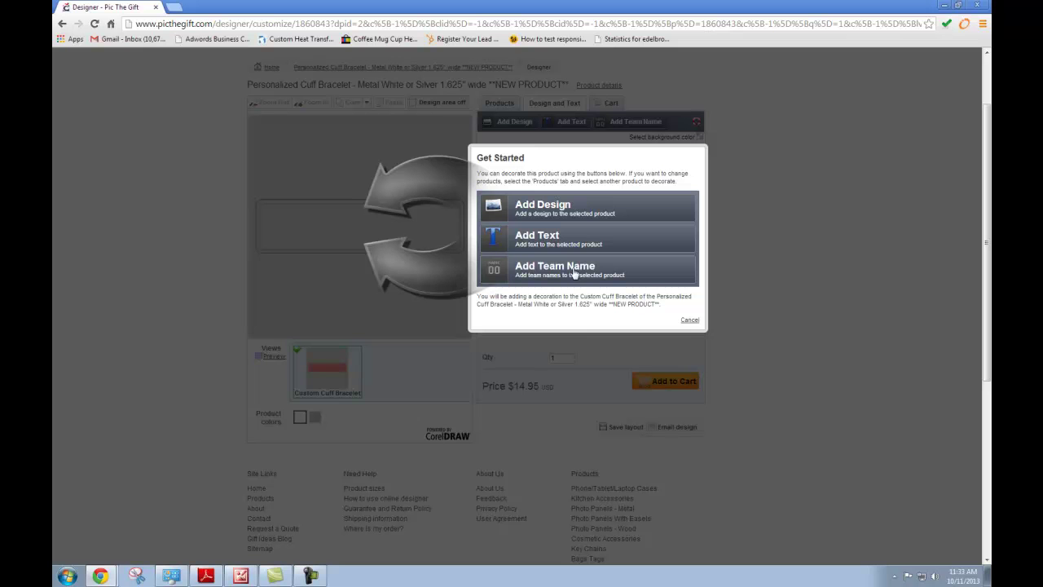
Add the balloon image from My Design to the cuff bracelet as its artwork
click(565, 205)
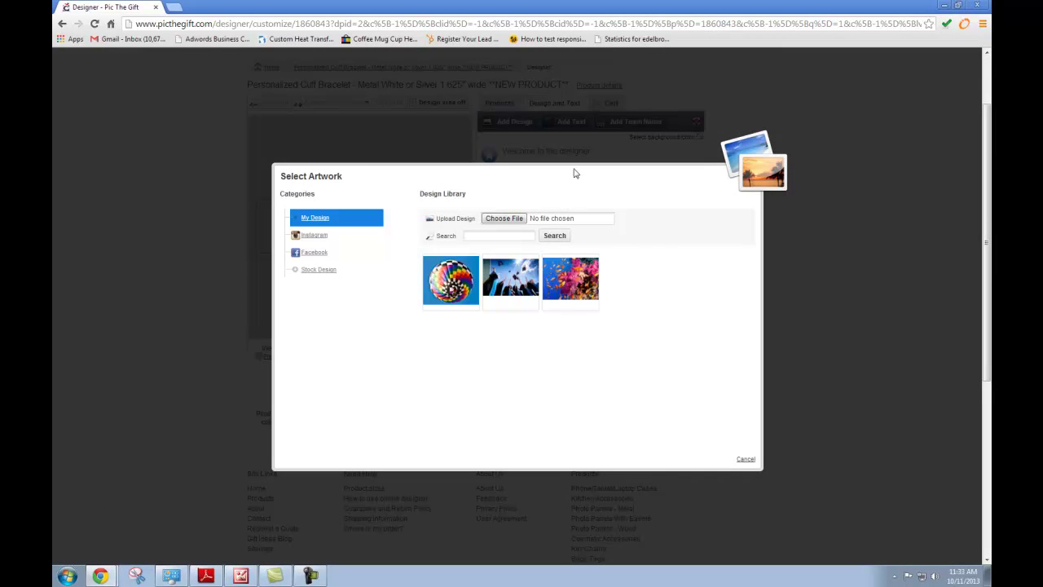
click(463, 278)
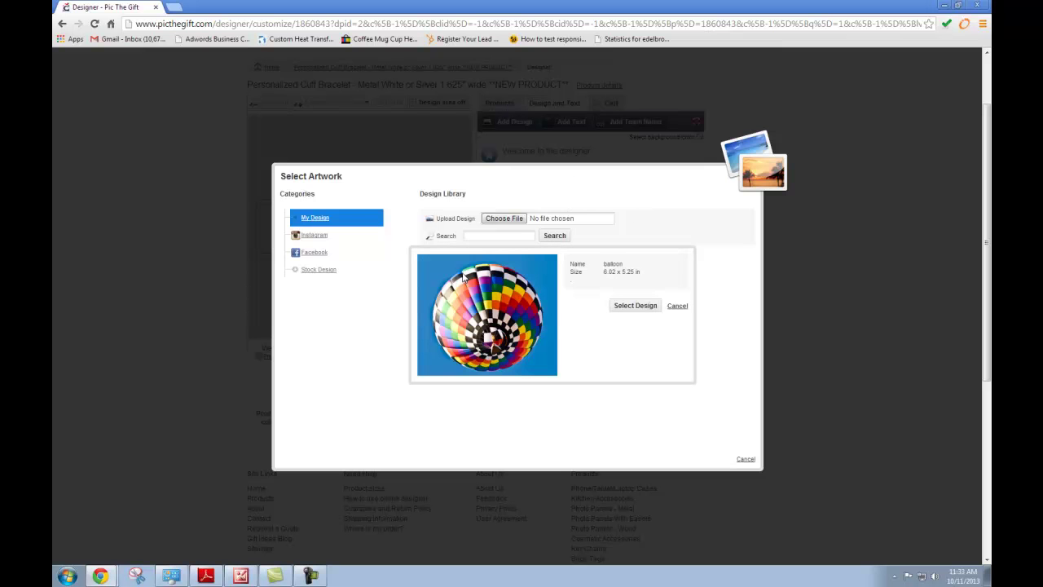
click(635, 306)
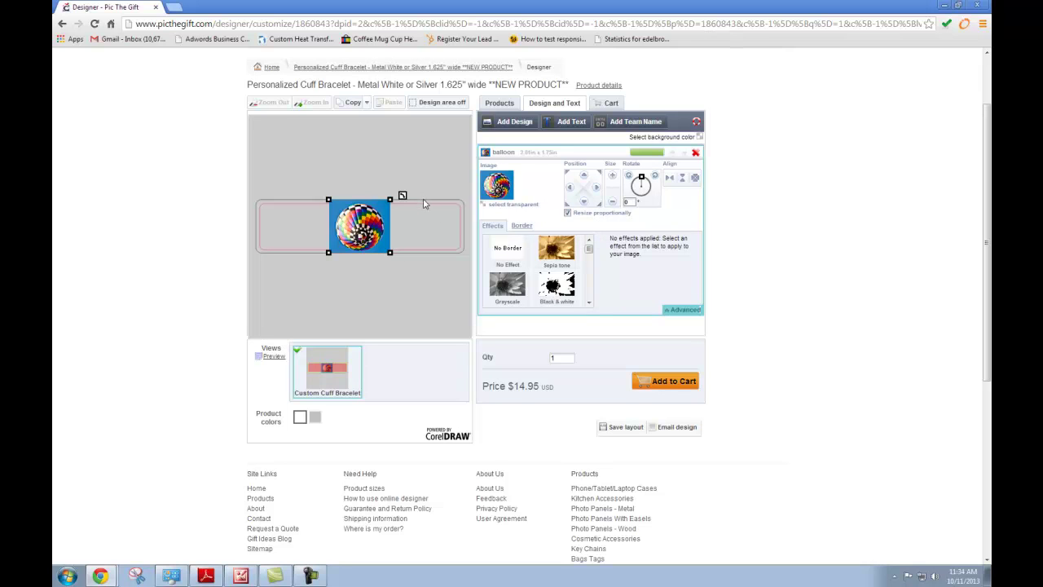
Shift the balloon image slightly to the right on the bracelet and enlarge it a little
mouse_move(402, 195)
mouse_down()
mouse_move(355, 195)
mouse_move(424, 196)
mouse_move(385, 195)
mouse_up()
drag(358, 231, 379, 232)
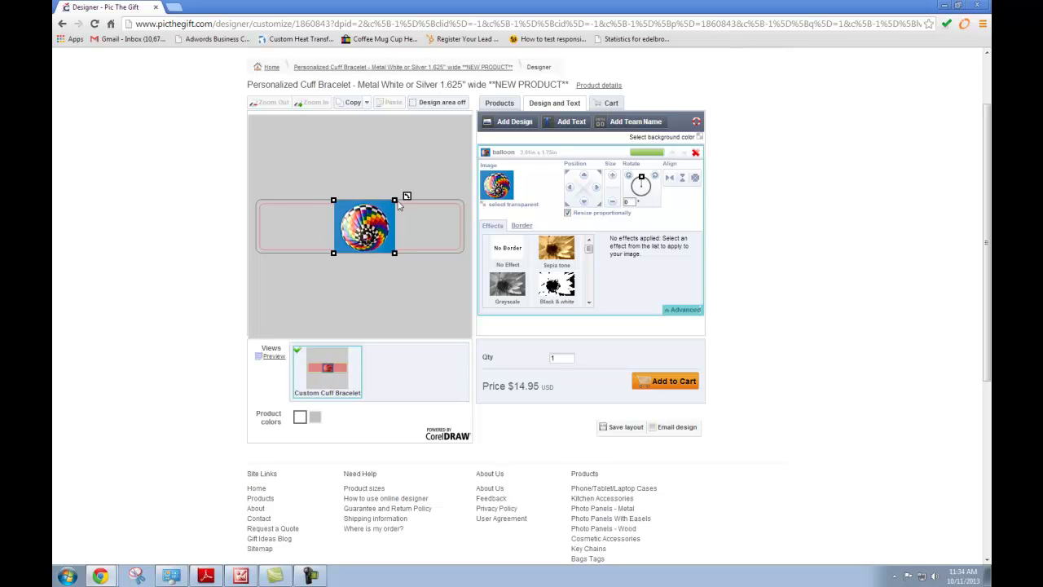
mouse_move(395, 200)
mouse_down()
mouse_move(464, 198)
mouse_move(400, 201)
mouse_move(417, 200)
mouse_move(399, 182)
mouse_move(413, 196)
mouse_up()
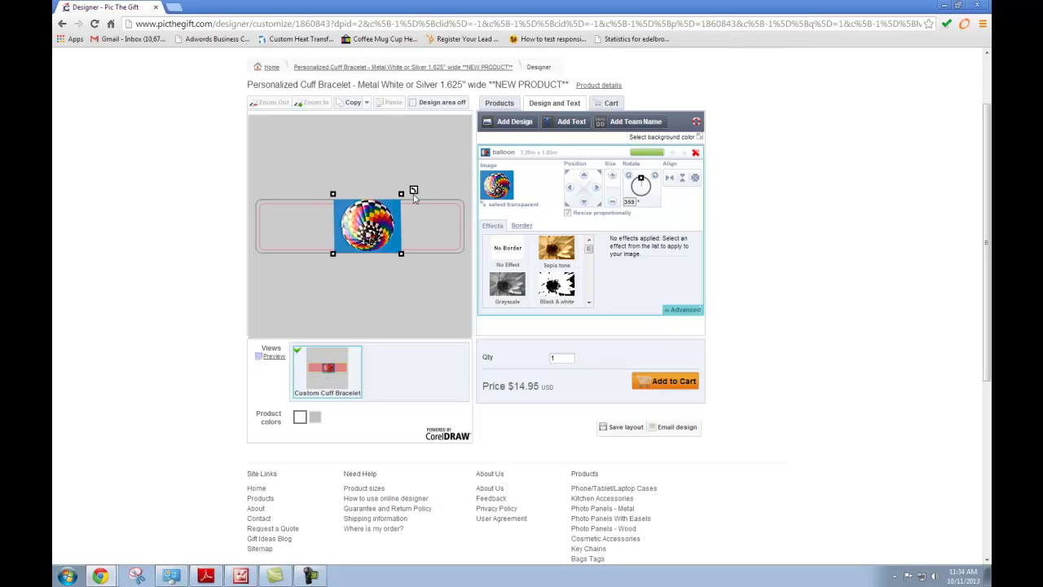
Nudge the balloon image right and back left, and up and back down, with the position controls
click(598, 189)
click(599, 189)
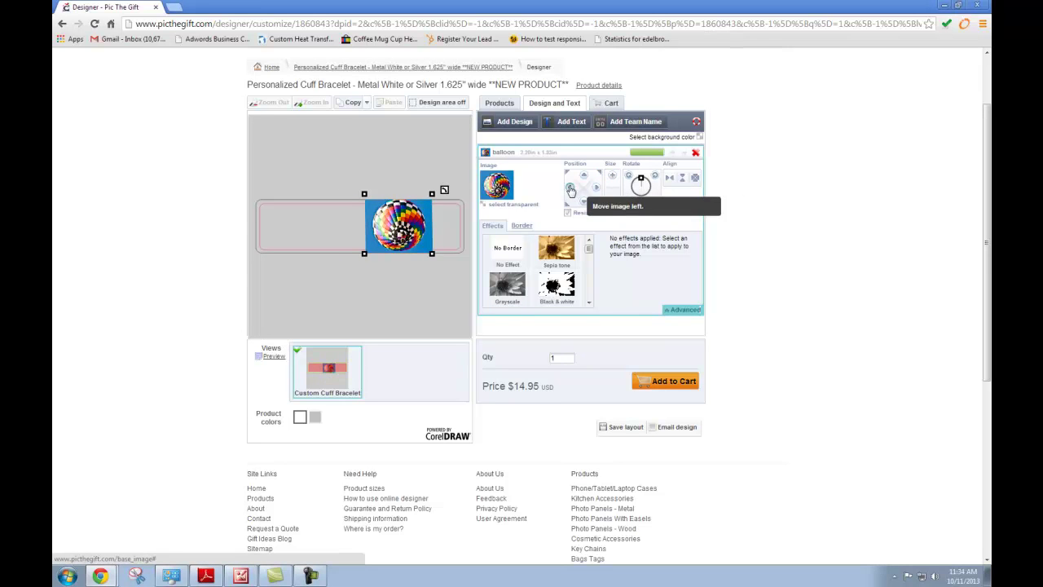
click(570, 188)
click(570, 188)
click(584, 176)
click(584, 205)
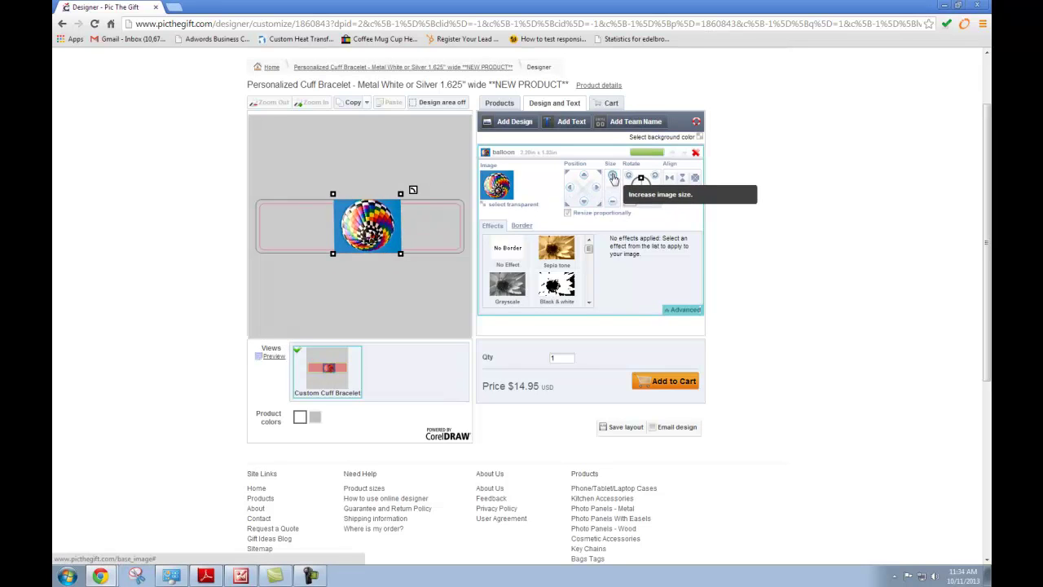
Increase the balloon image's size by one increment and decrease it by two increments
click(611, 177)
click(611, 204)
click(611, 204)
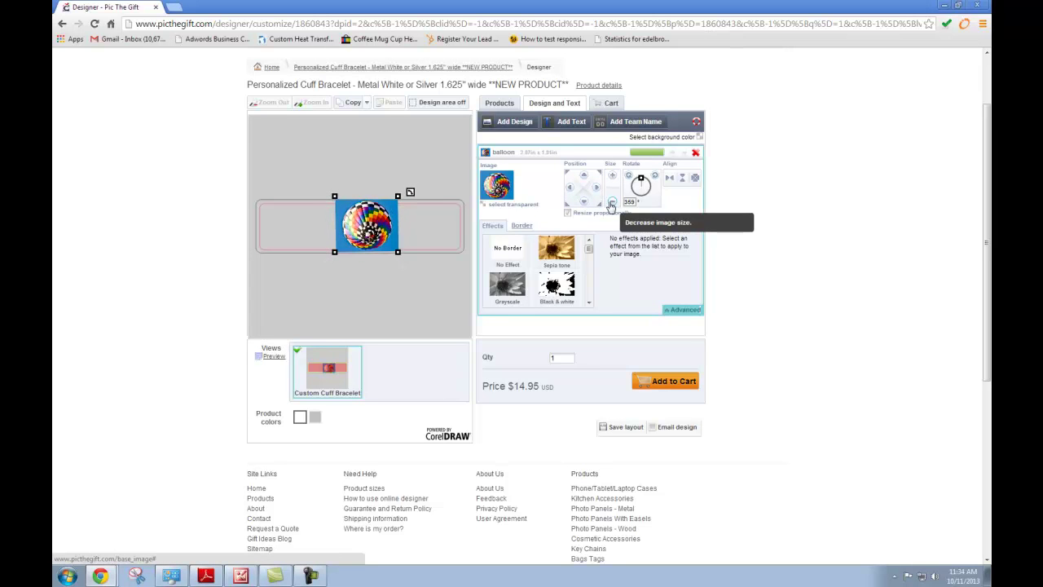
Rotate the balloon image clockwise in increments to 20° and bring it back to 0°
drag(641, 183, 642, 182)
click(654, 177)
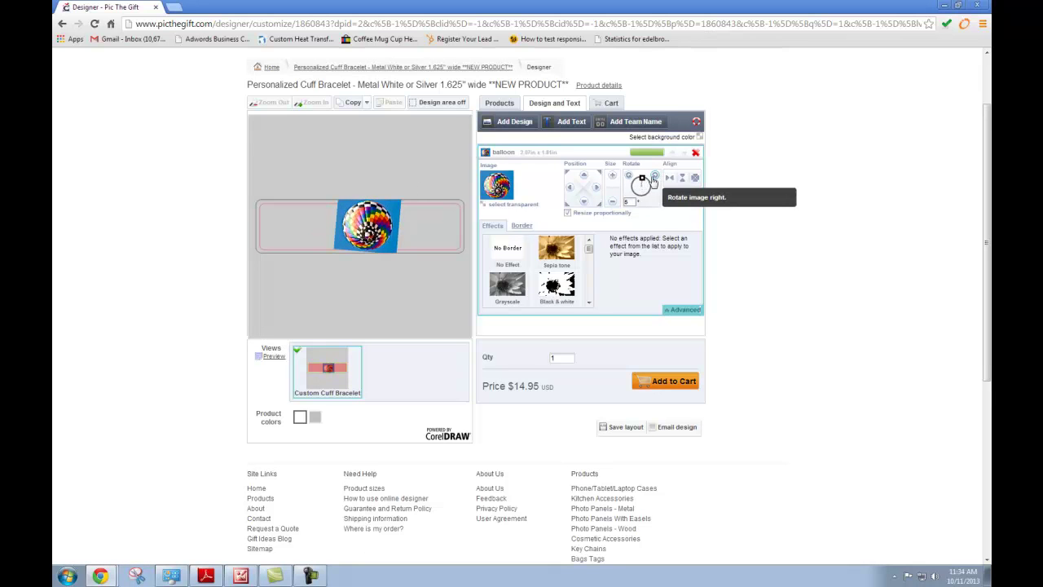
click(654, 177)
click(654, 176)
click(654, 177)
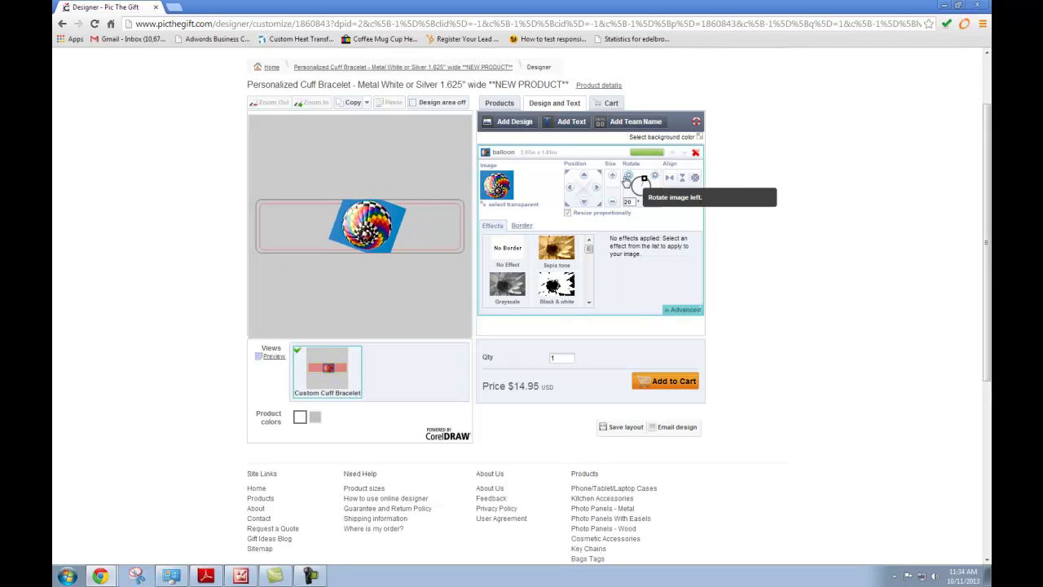
click(628, 175)
click(628, 175)
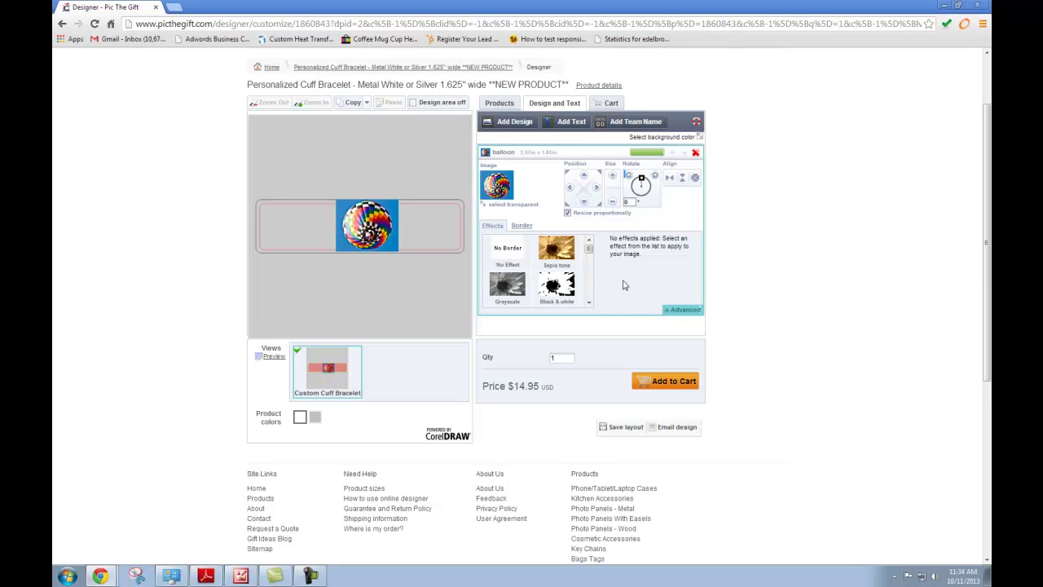
Enlarge the balloon image to cover the whole bracelet area and move it down so the balloon's upper half fills it
click(379, 243)
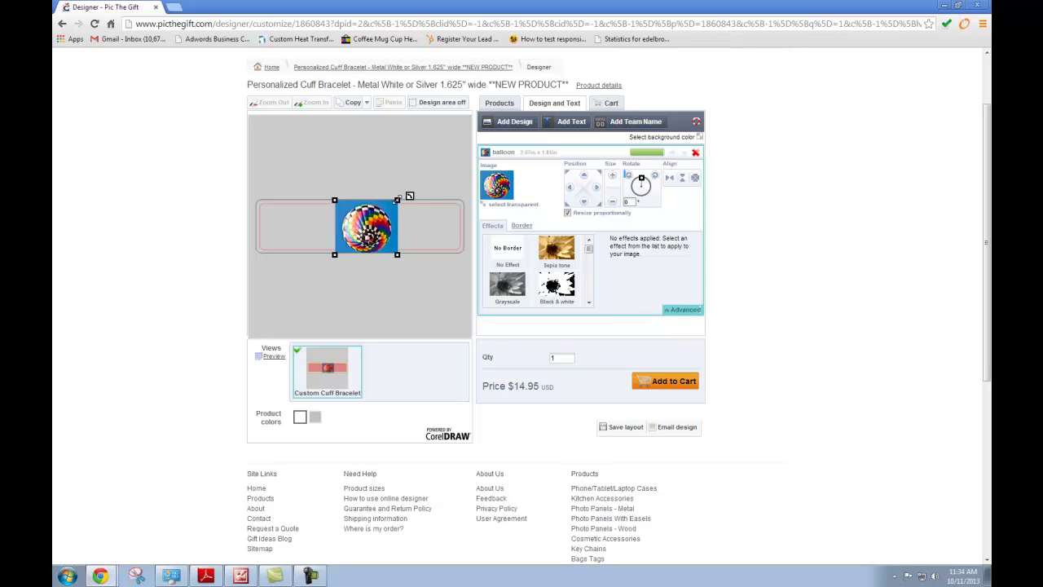
drag(397, 200, 373, 229)
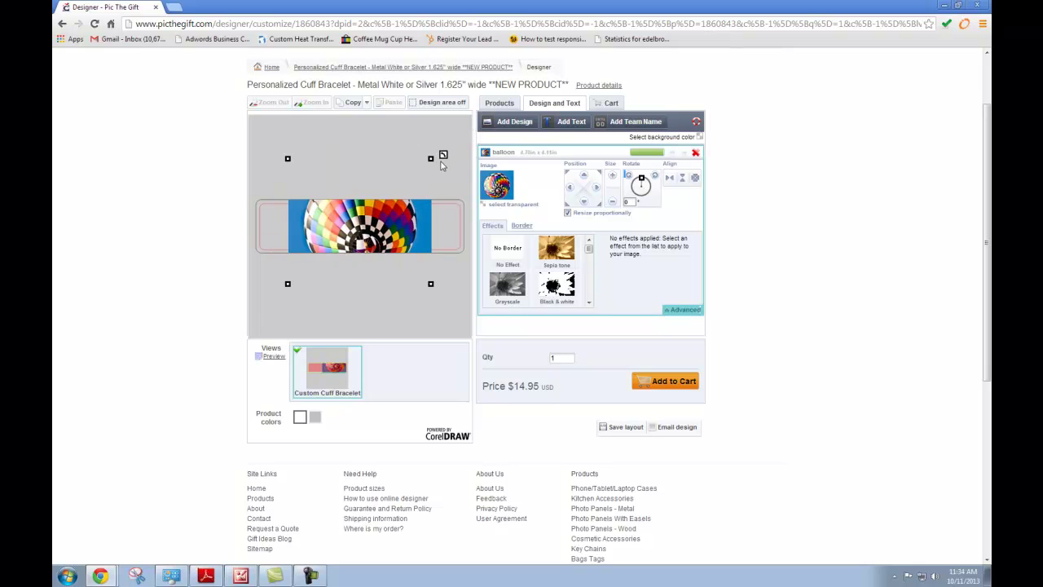
drag(426, 161, 485, 122)
drag(422, 232, 389, 233)
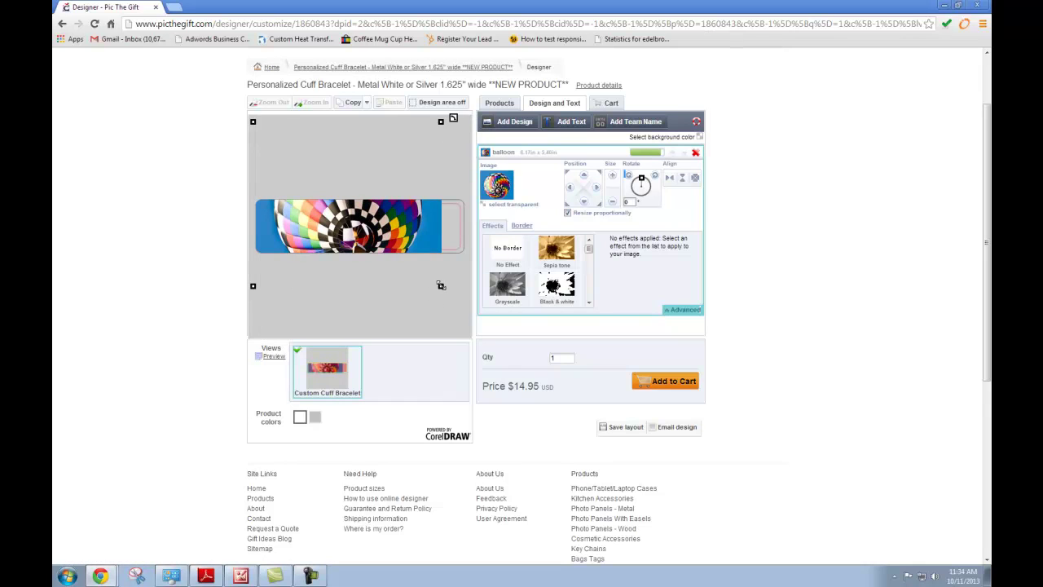
drag(441, 285, 467, 310)
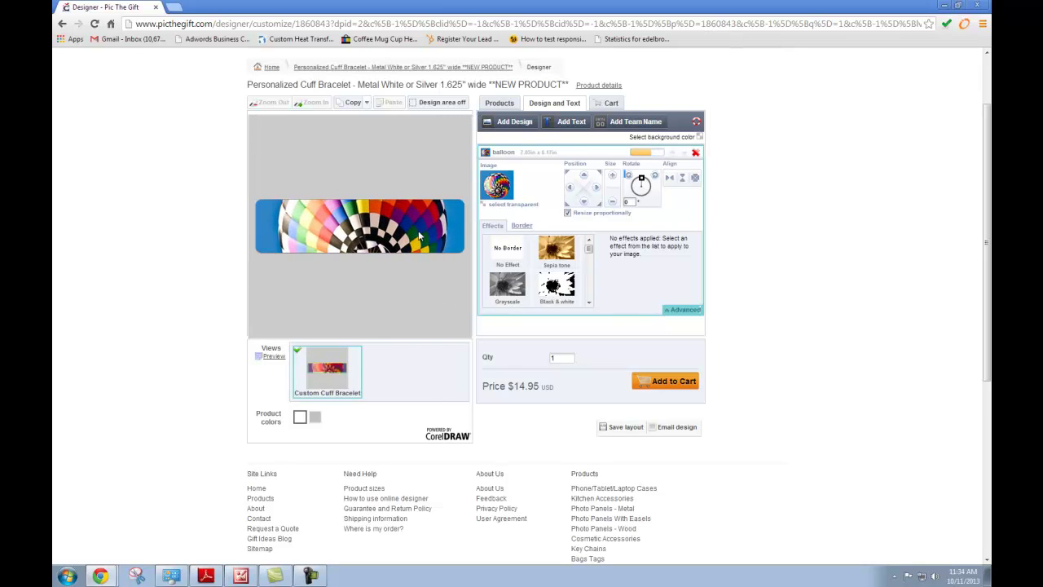
drag(418, 235, 422, 264)
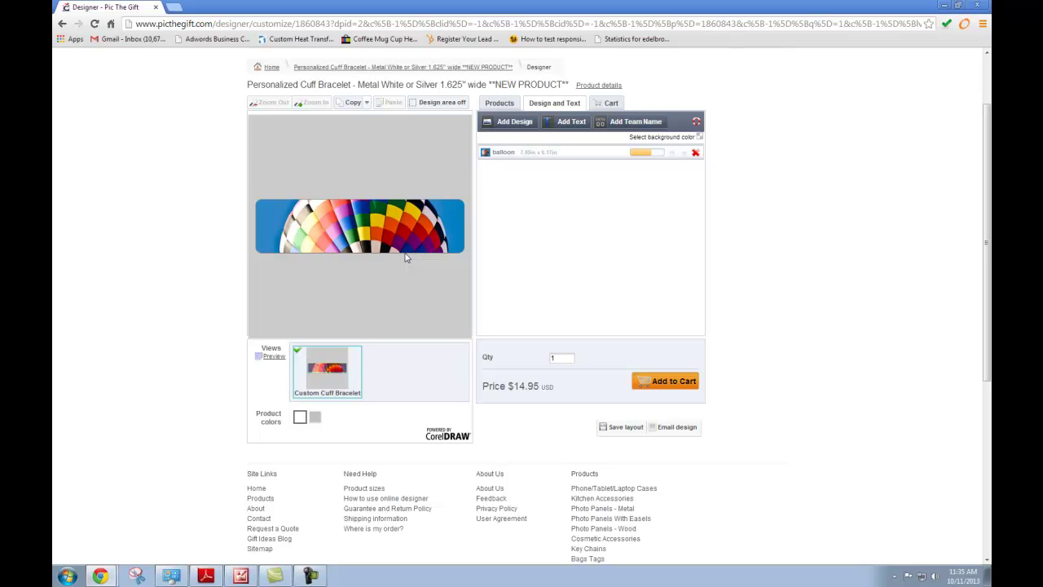
Try the Grayscale effect on the balloon image and reset it to No Effect
click(424, 233)
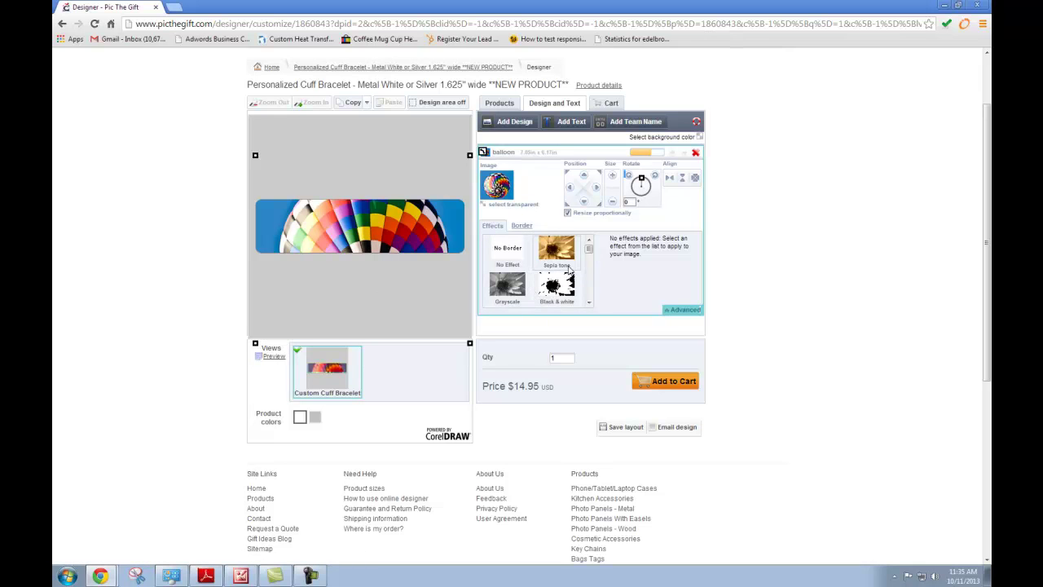
click(522, 283)
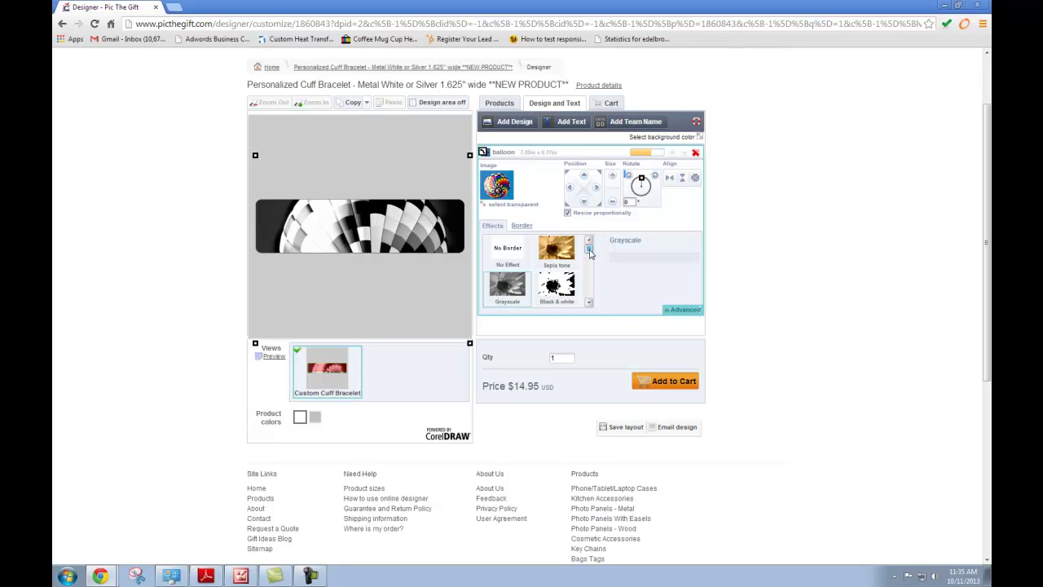
mouse_move(589, 253)
mouse_down()
mouse_move(589, 272)
mouse_move(583, 243)
mouse_up()
click(505, 252)
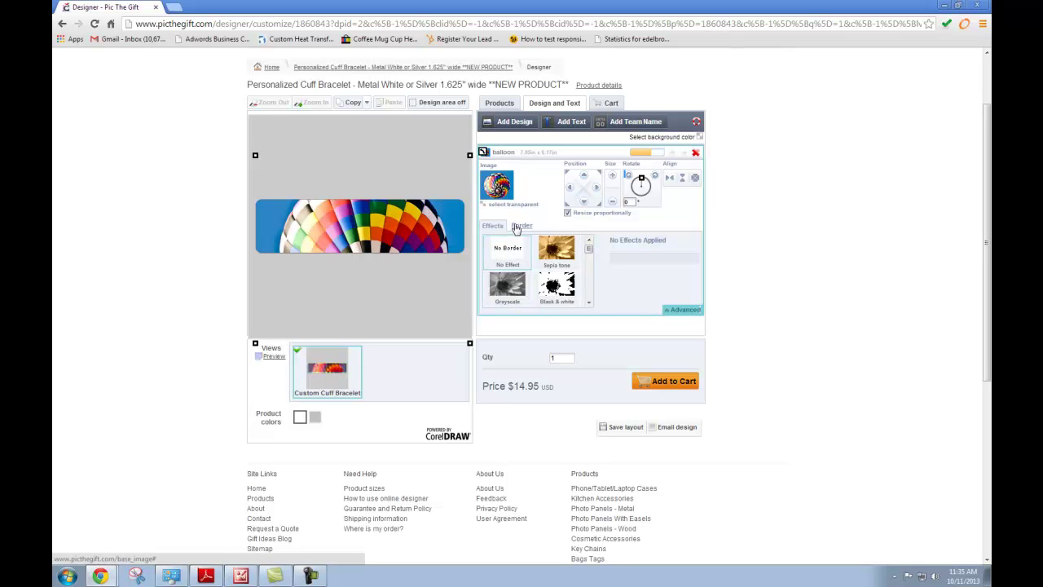
Try the overlapping-blocks border and the ragged dark-edged border on the balloon image
click(522, 227)
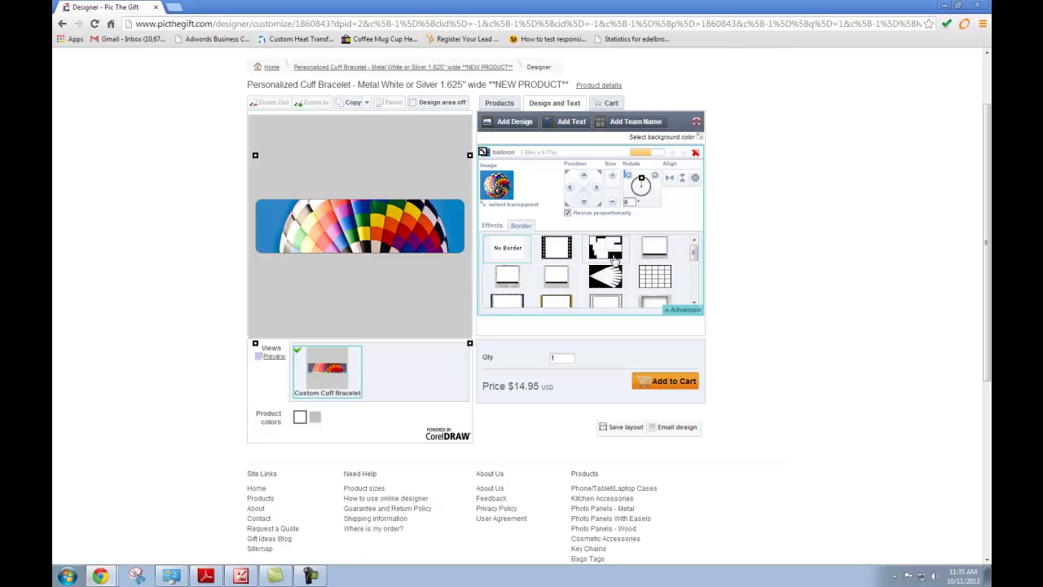
click(606, 249)
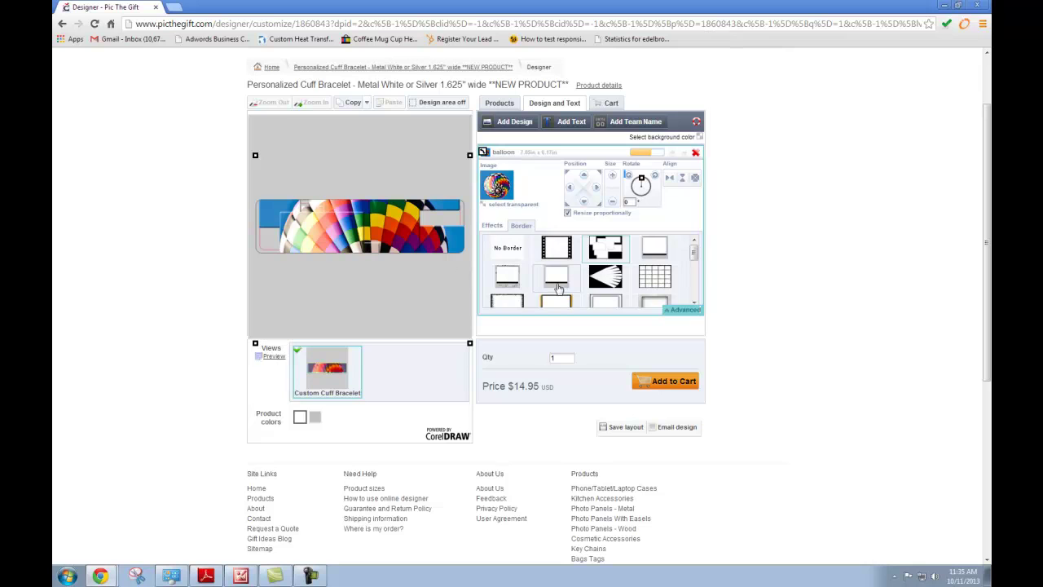
click(515, 301)
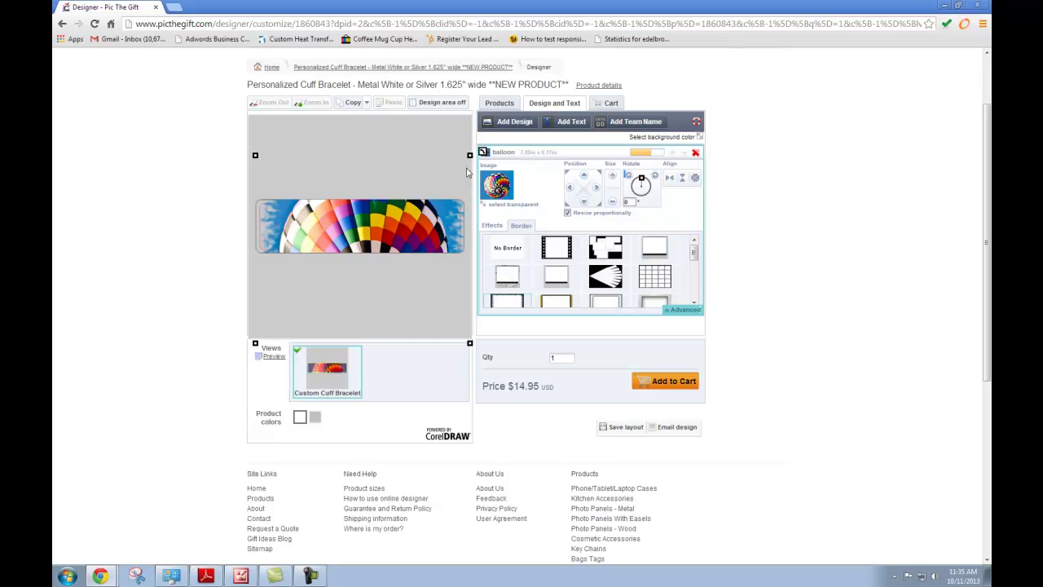
Resize and re-centre the balloon image to fill the entire bracelet area, with No Border applied
drag(469, 155, 454, 179)
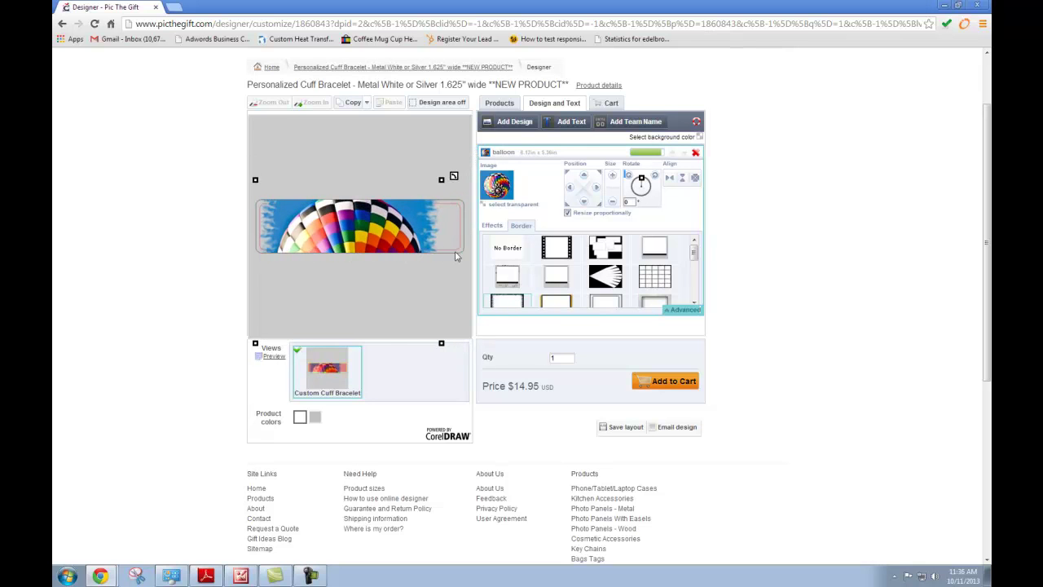
drag(452, 177, 495, 140)
click(509, 249)
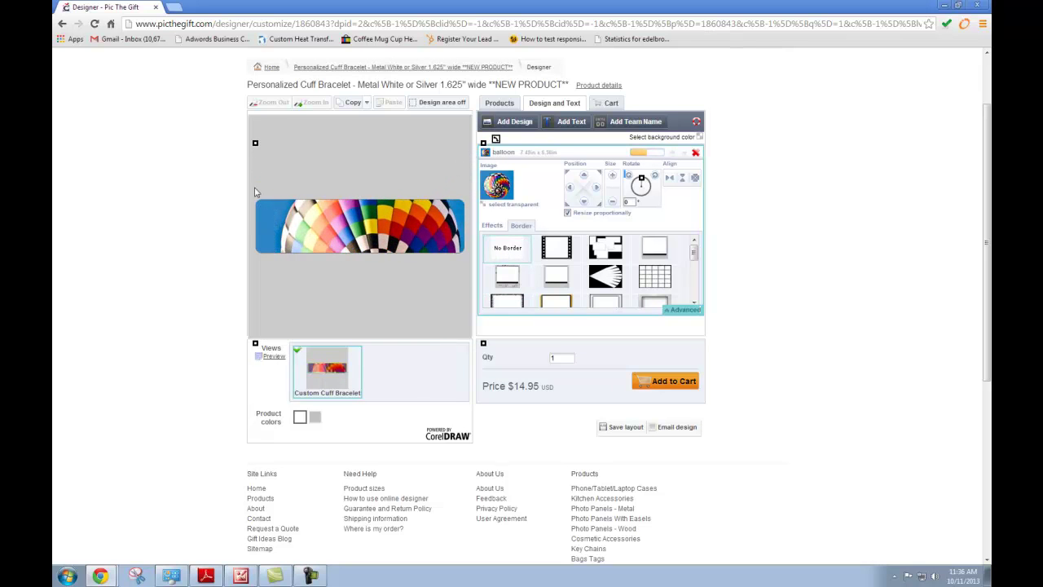
drag(375, 238, 382, 214)
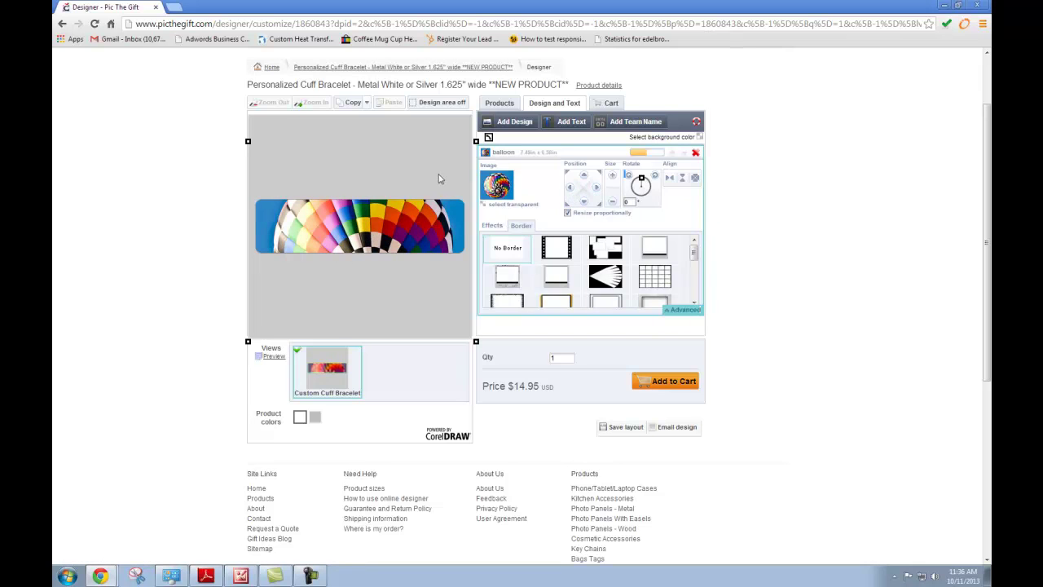
click(454, 201)
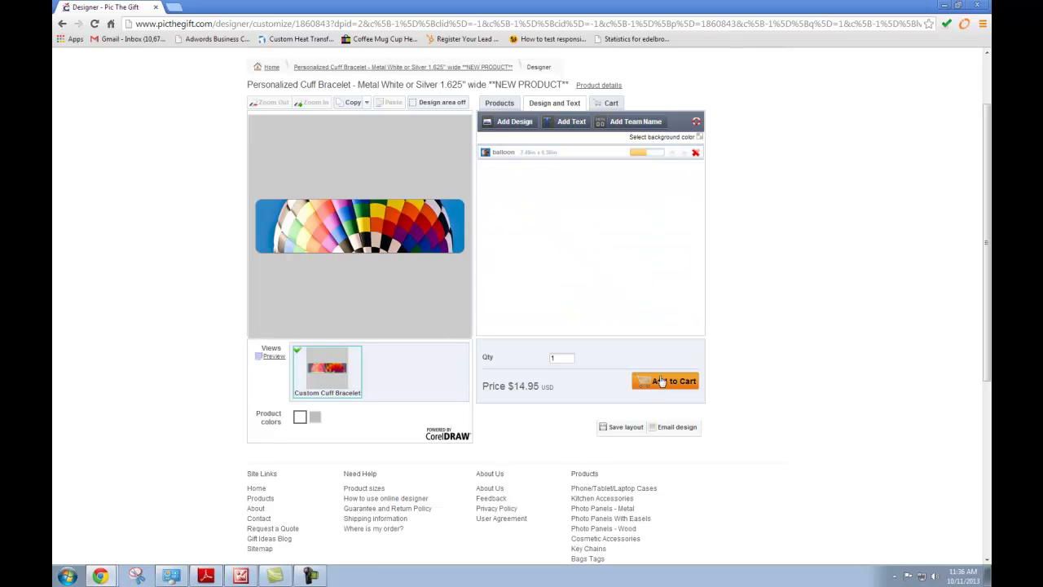
Add the personalized bracelet to the cart and proceed to checkout
click(684, 383)
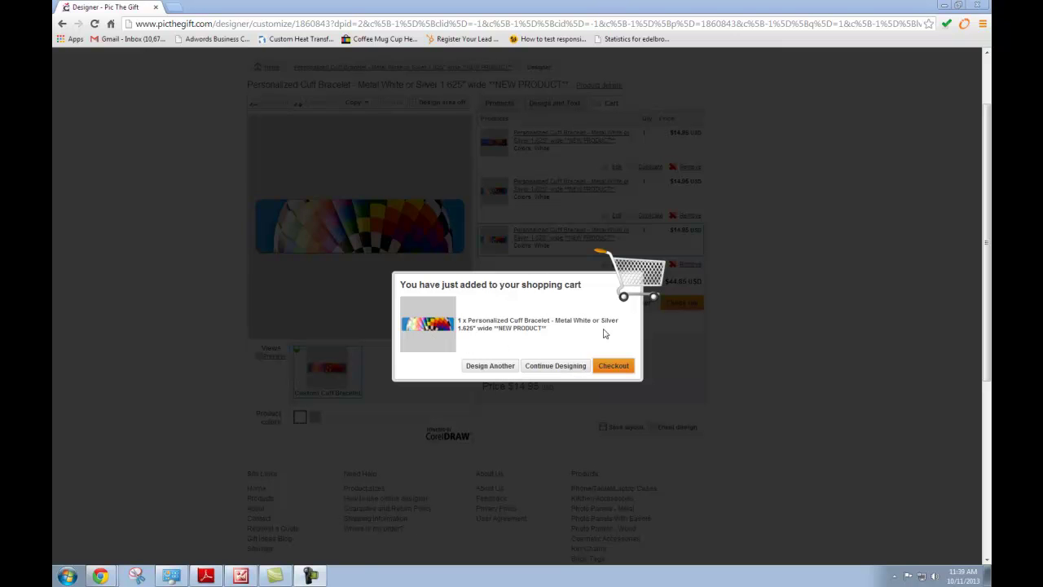
click(614, 366)
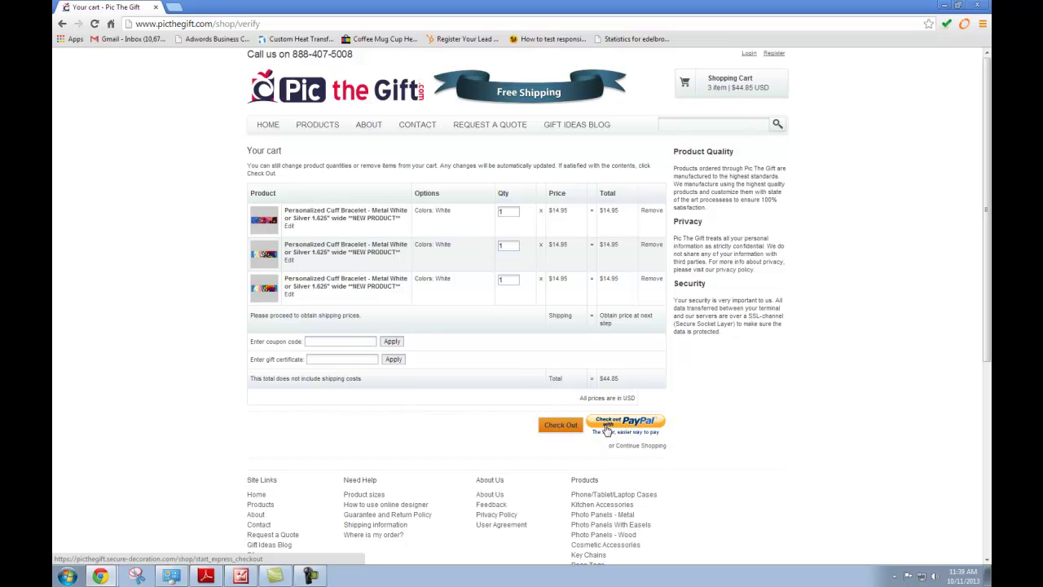
Highlight the store's contact phone line above the logo on the cart page
mouse_move(377, 137)
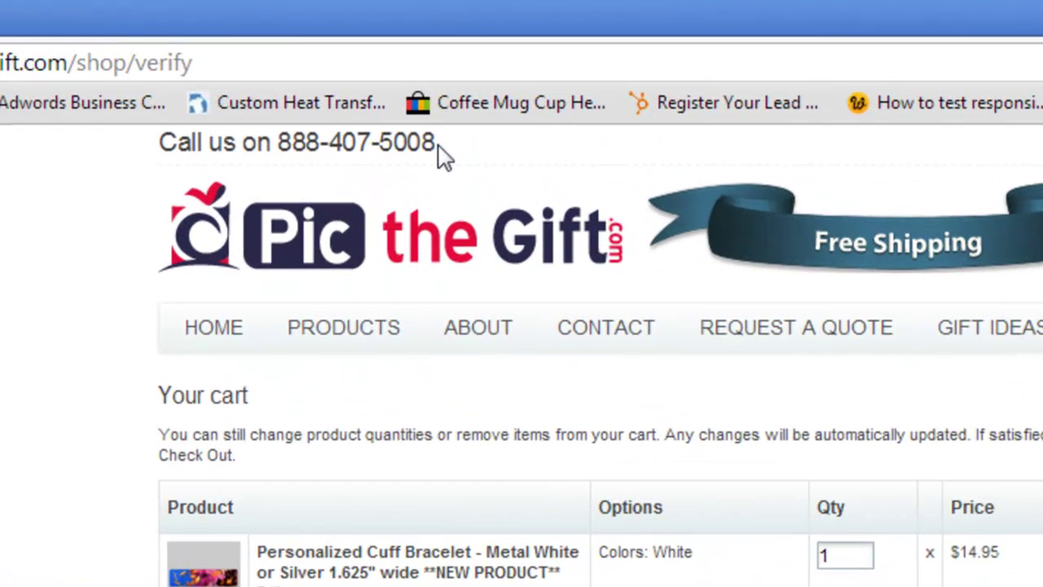
drag(352, 53, 276, 54)
drag(237, 142, 121, 155)
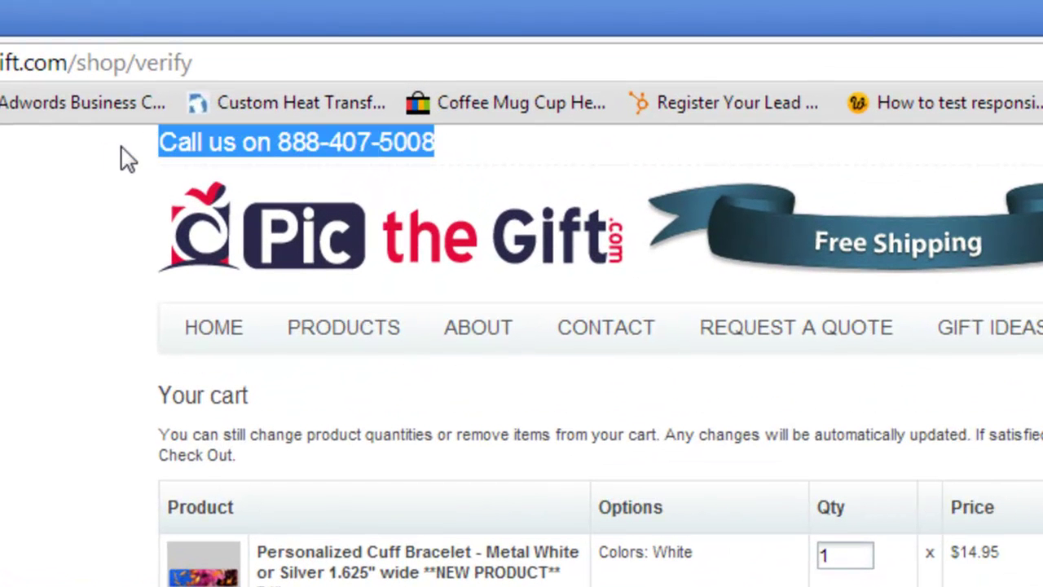